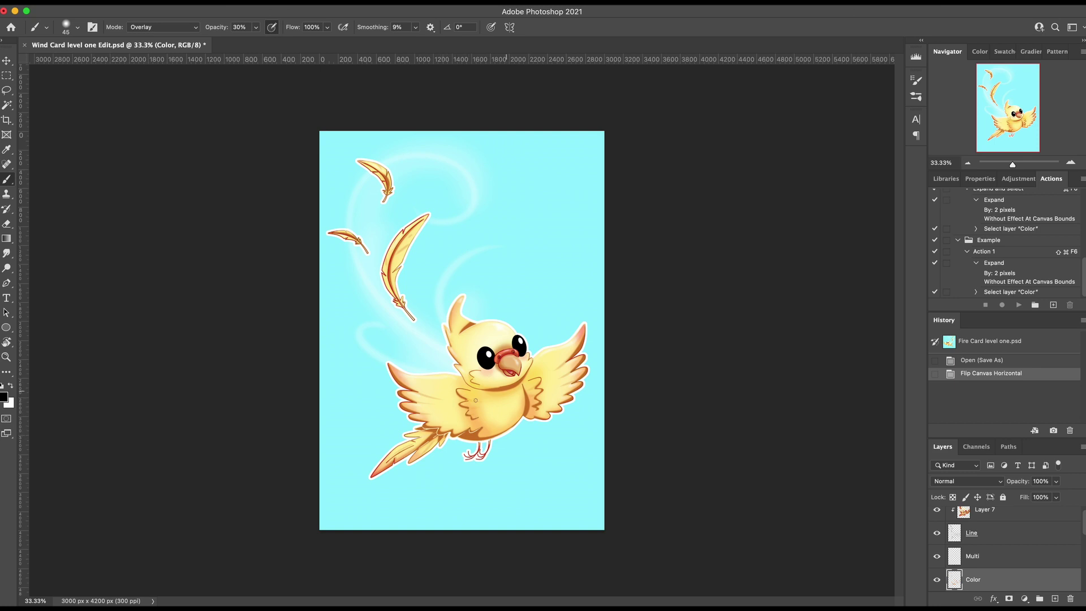
Step: Undo the horizontal canvas flip and select the Line layer
{"action": "key", "text": "super+z"}
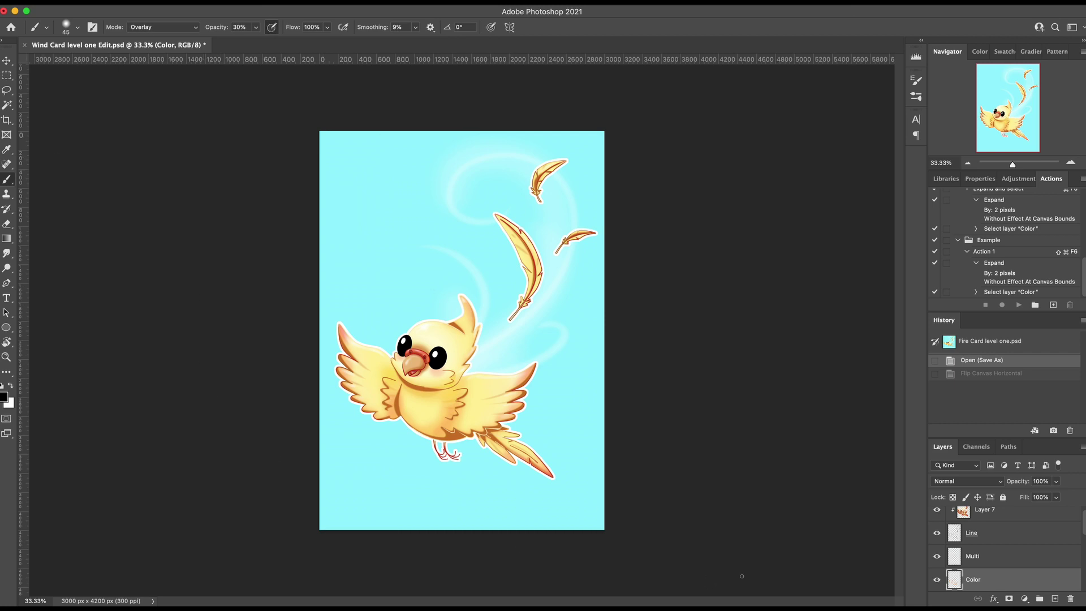
{"action": "scroll", "coordinate": [996, 563], "scroll_direction": "up", "scroll_amount": 1}
{"action": "left_click", "coordinate": [970, 542]}
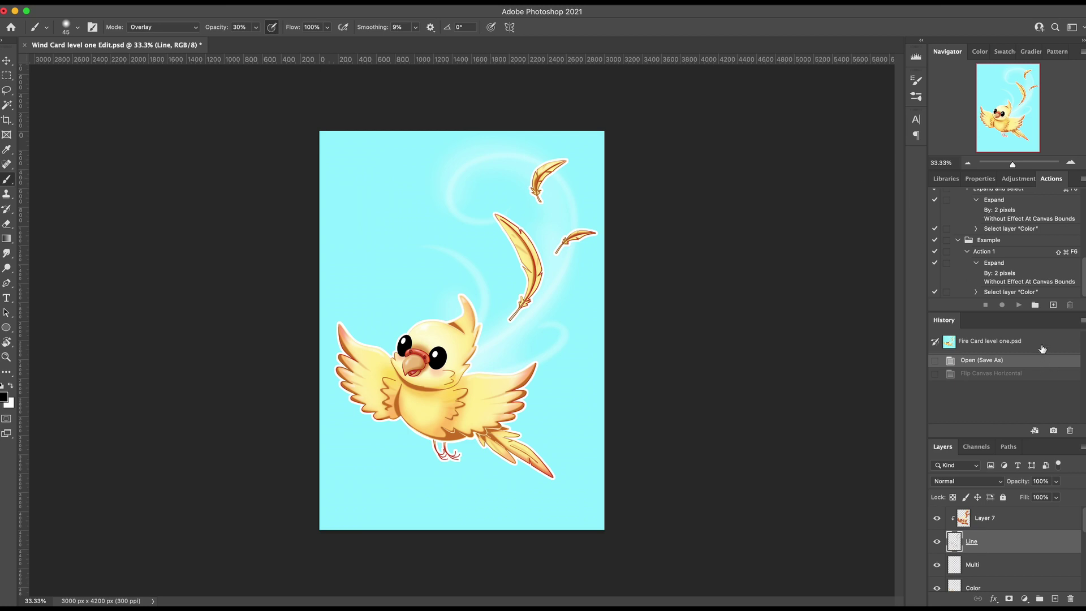
Step: Look through the layer stack from the Line layer down to the background layer
{"action": "scroll", "coordinate": [1000, 559], "scroll_direction": "down", "scroll_amount": 3}
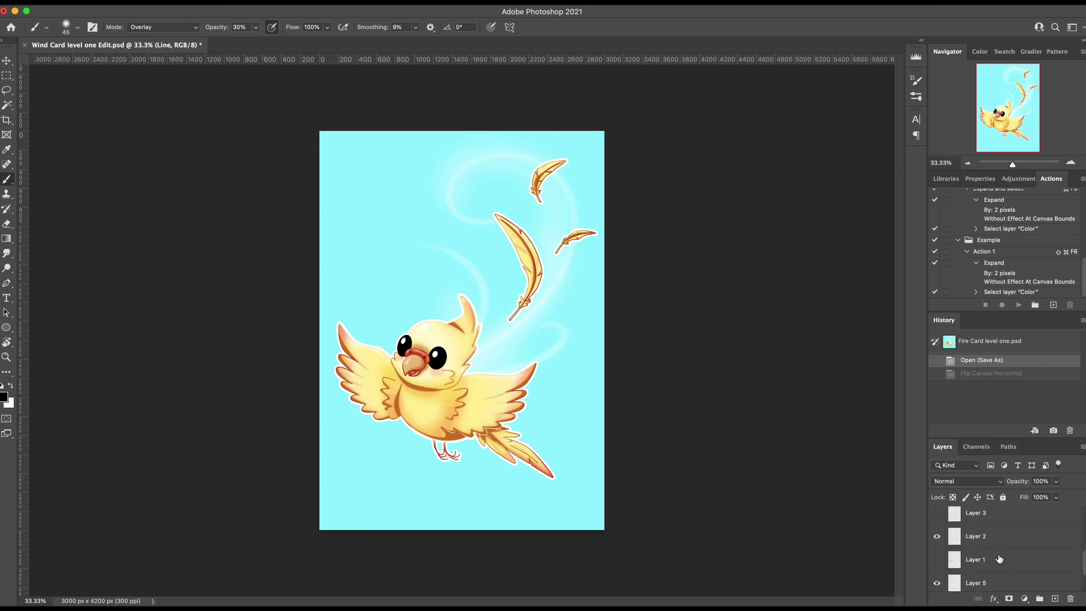
{"action": "scroll", "coordinate": [1002, 559], "scroll_direction": "up", "scroll_amount": 3}
{"action": "scroll", "coordinate": [1002, 559], "scroll_direction": "down", "scroll_amount": 3}
{"action": "scroll", "coordinate": [1002, 558], "scroll_direction": "up", "scroll_amount": 3}
{"action": "scroll", "coordinate": [1002, 558], "scroll_direction": "down", "scroll_amount": 3}
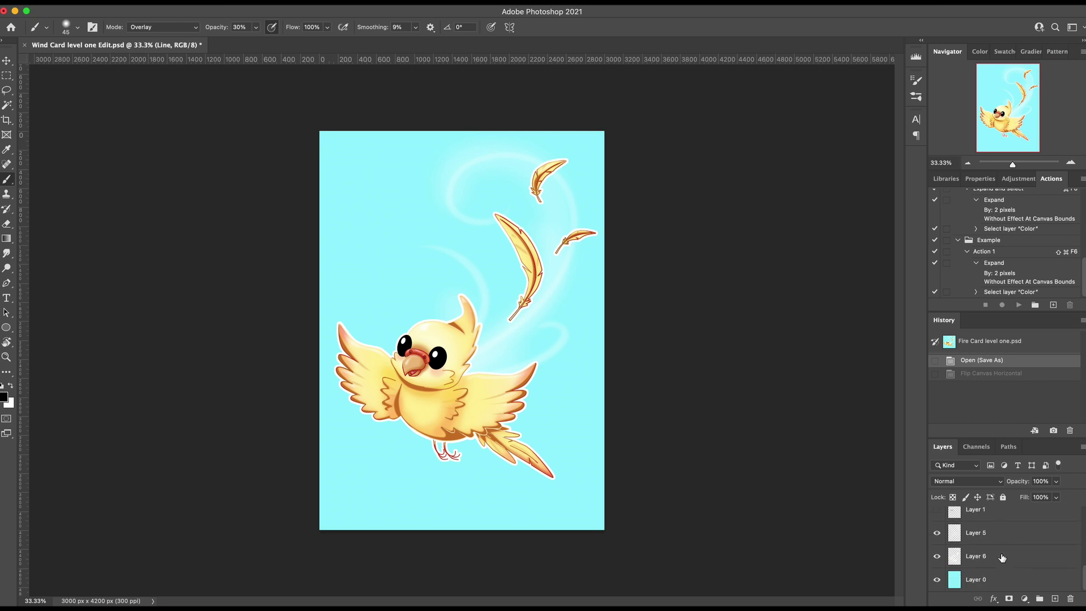
{"action": "scroll", "coordinate": [1002, 558], "scroll_direction": "up", "scroll_amount": 3}
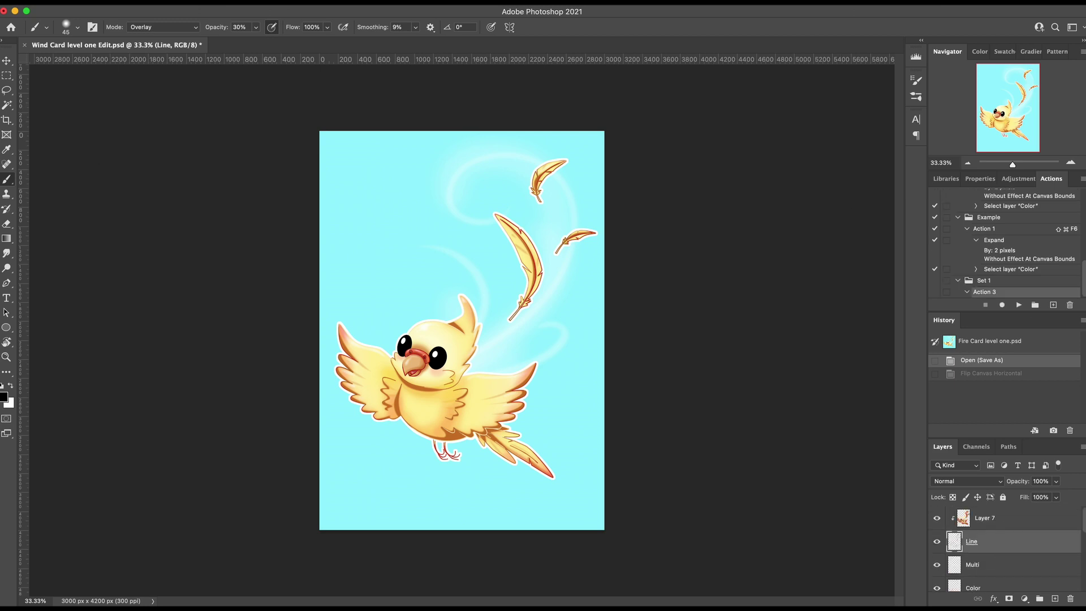
Step: Hide the Actions panel and show it again
{"action": "left_click", "coordinate": [373, 2]}
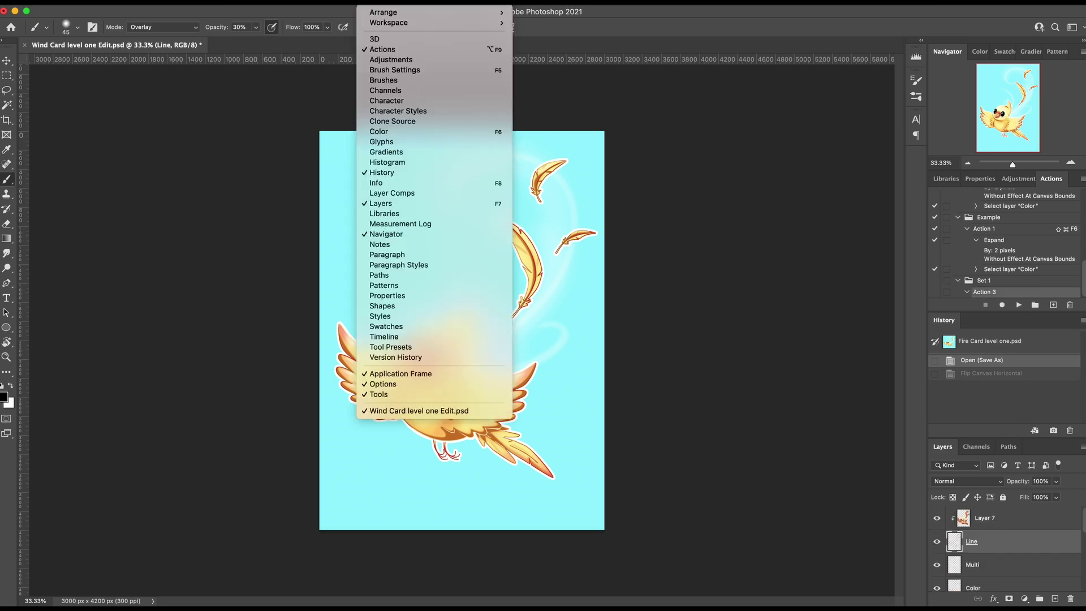
{"action": "left_click", "coordinate": [397, 51]}
{"action": "left_click", "coordinate": [384, 3]}
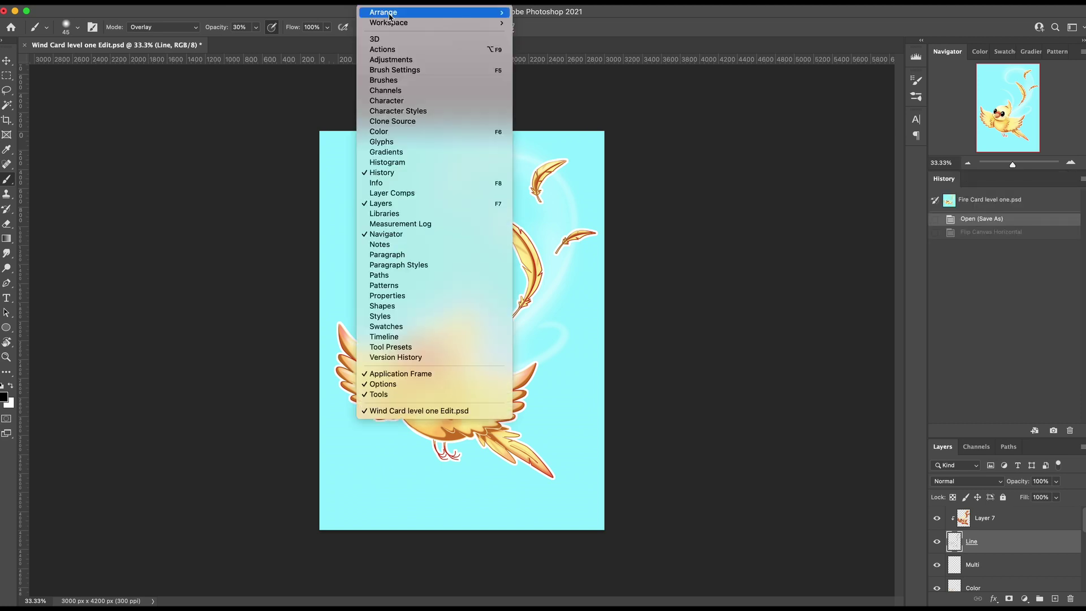
{"action": "left_click", "coordinate": [385, 49]}
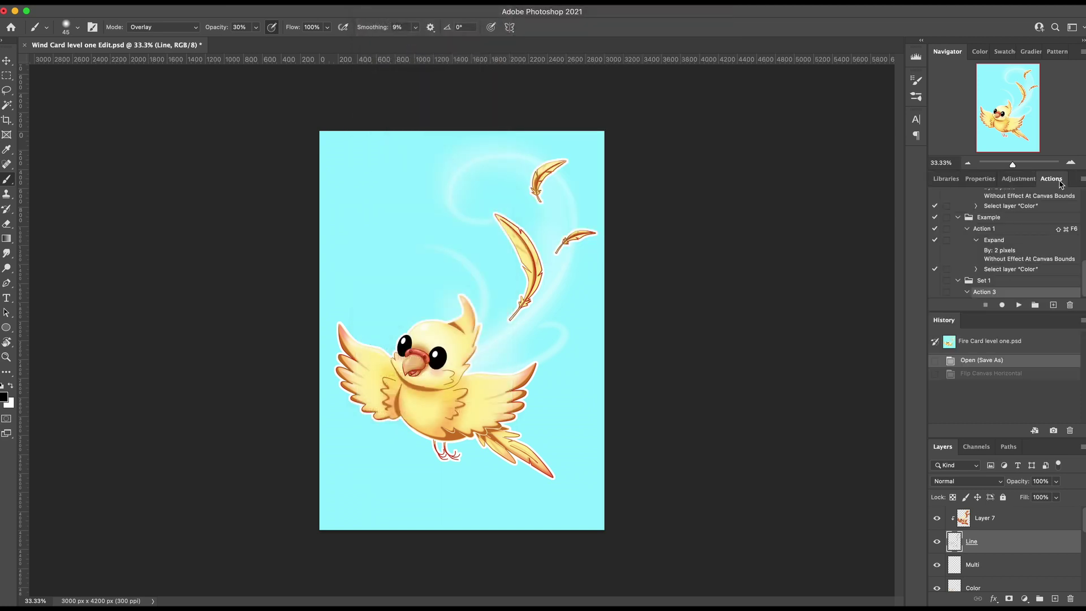
{"action": "mouse_move", "coordinate": [1061, 184]}
{"action": "left_mouse_down"}
{"action": "mouse_move", "coordinate": [639, 180]}
{"action": "mouse_move", "coordinate": [882, 135]}
{"action": "mouse_move", "coordinate": [942, 178]}
{"action": "mouse_move", "coordinate": [1052, 179]}
{"action": "left_mouse_up"}
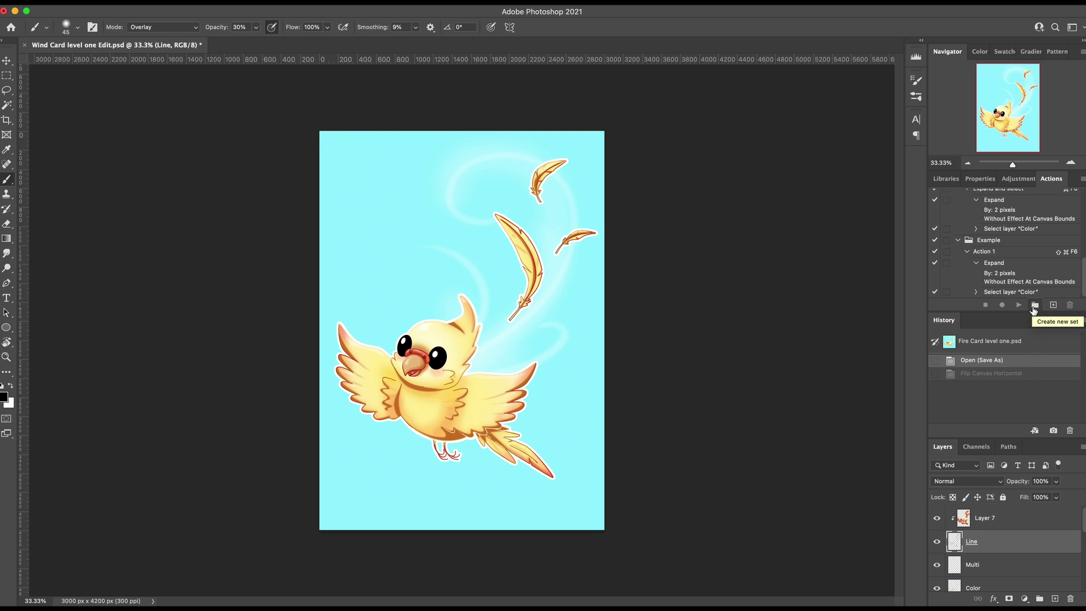
Step: Create a new action set and start recording a new action inside it
{"action": "left_click", "coordinate": [1036, 308]}
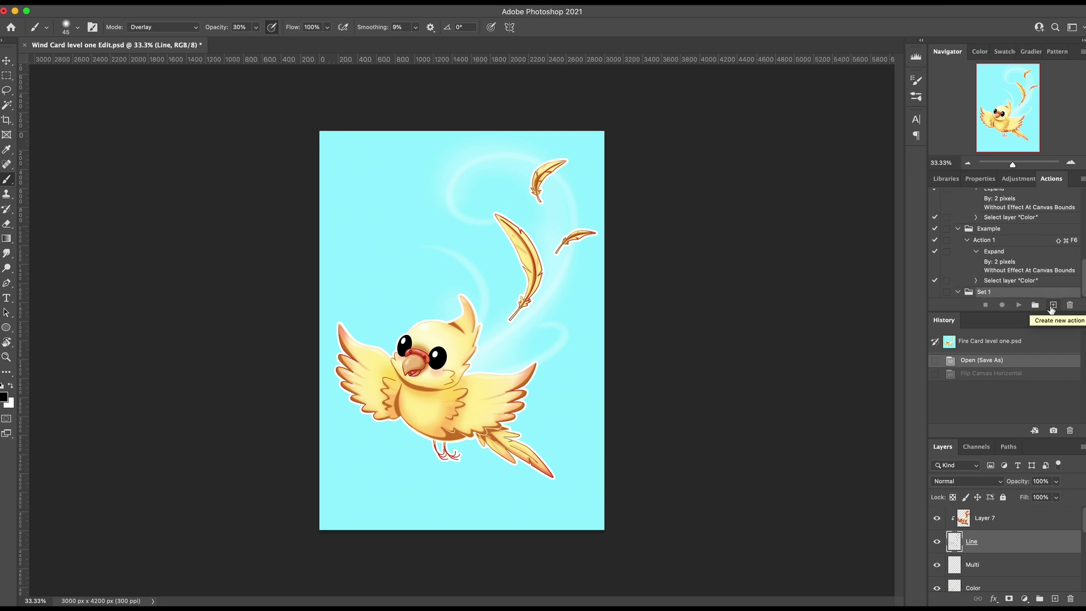
{"action": "left_click", "coordinate": [1052, 308]}
{"action": "key", "text": "Return"}
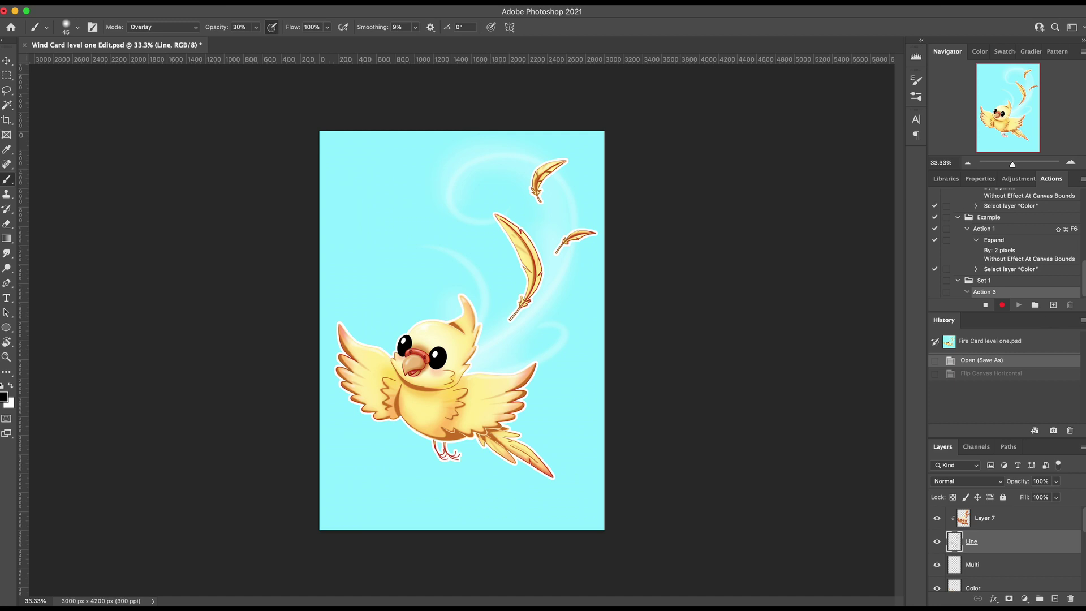
Step: Open Liquify on the Line layer and warp the tail-side wing's tip and feathers outward with a size 700 brush
{"action": "left_click", "coordinate": [261, 2]}
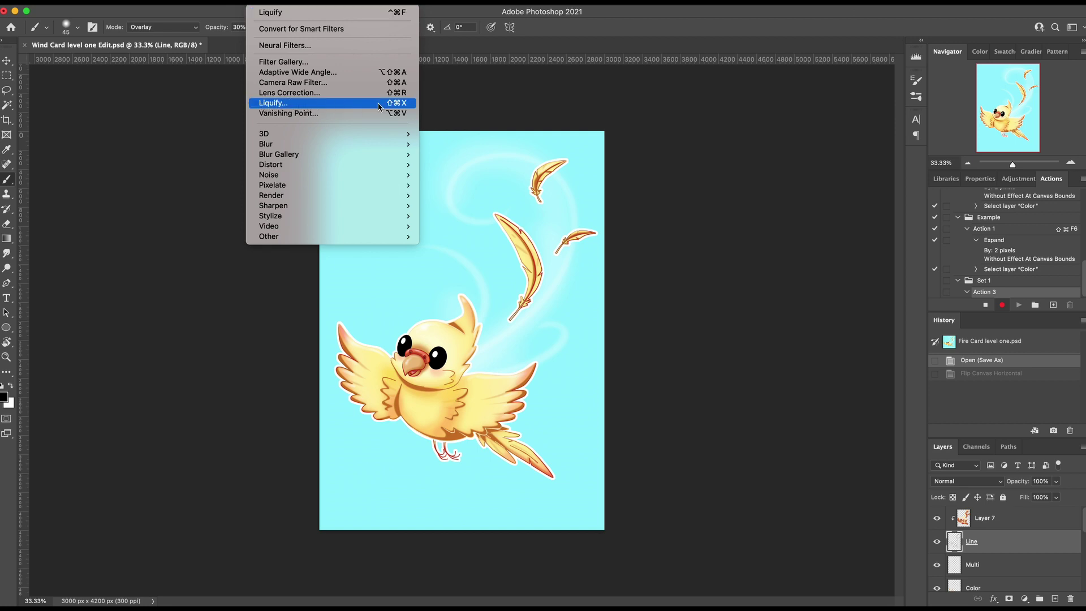
{"action": "left_click", "coordinate": [304, 109]}
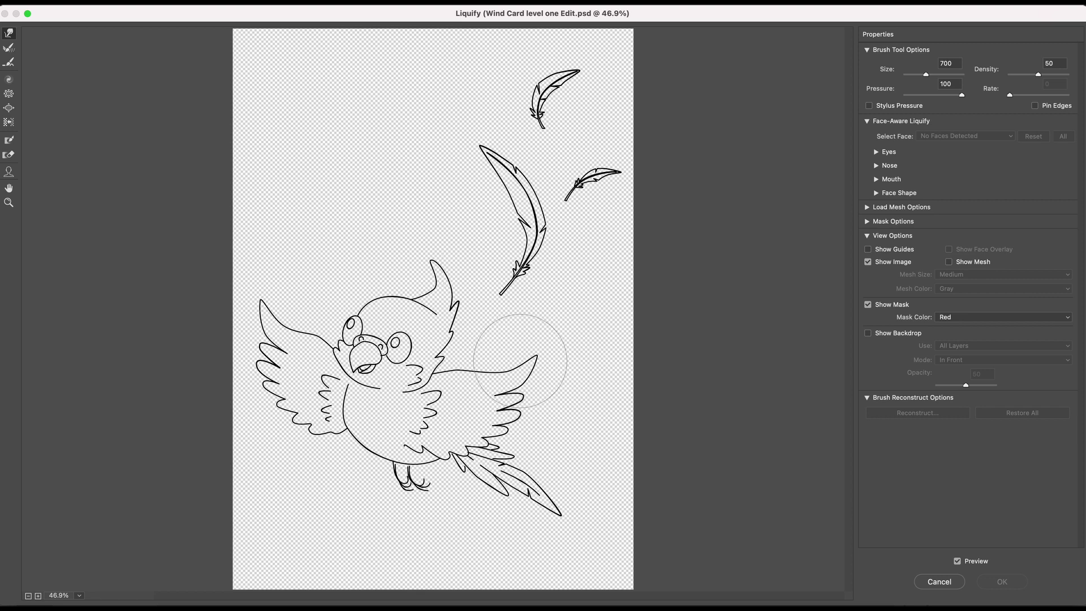
{"action": "mouse_move", "coordinate": [520, 360]}
{"action": "left_mouse_down"}
{"action": "mouse_move", "coordinate": [530, 346]}
{"action": "mouse_move", "coordinate": [497, 328]}
{"action": "mouse_move", "coordinate": [538, 353]}
{"action": "mouse_move", "coordinate": [545, 340]}
{"action": "mouse_move", "coordinate": [515, 406]}
{"action": "left_mouse_up"}
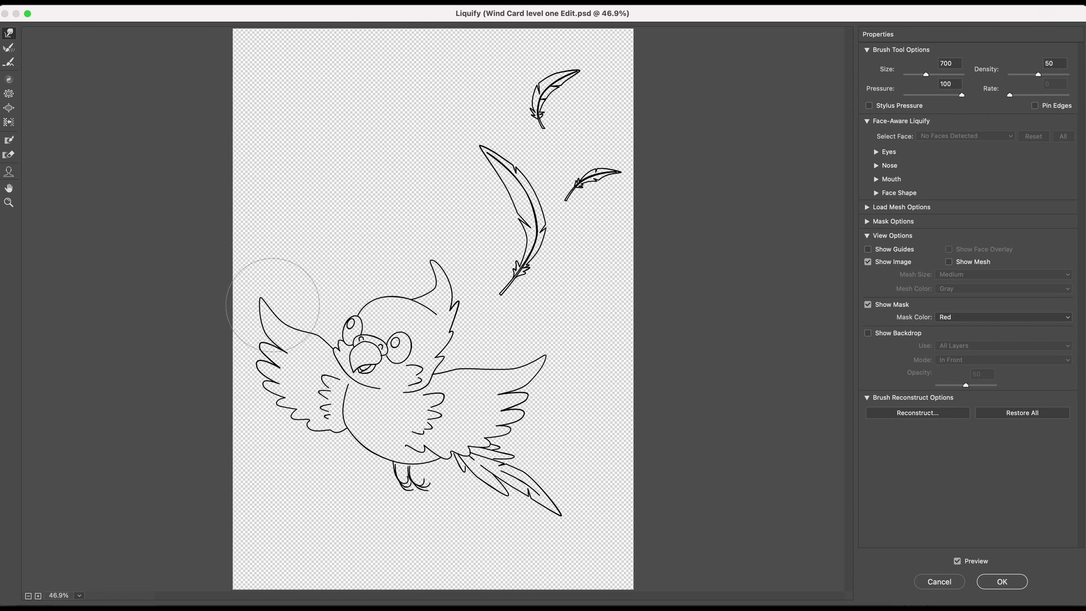
{"action": "mouse_move", "coordinate": [542, 343]}
{"action": "left_mouse_down"}
{"action": "mouse_move", "coordinate": [551, 368]}
{"action": "mouse_move", "coordinate": [502, 417]}
{"action": "left_mouse_up"}
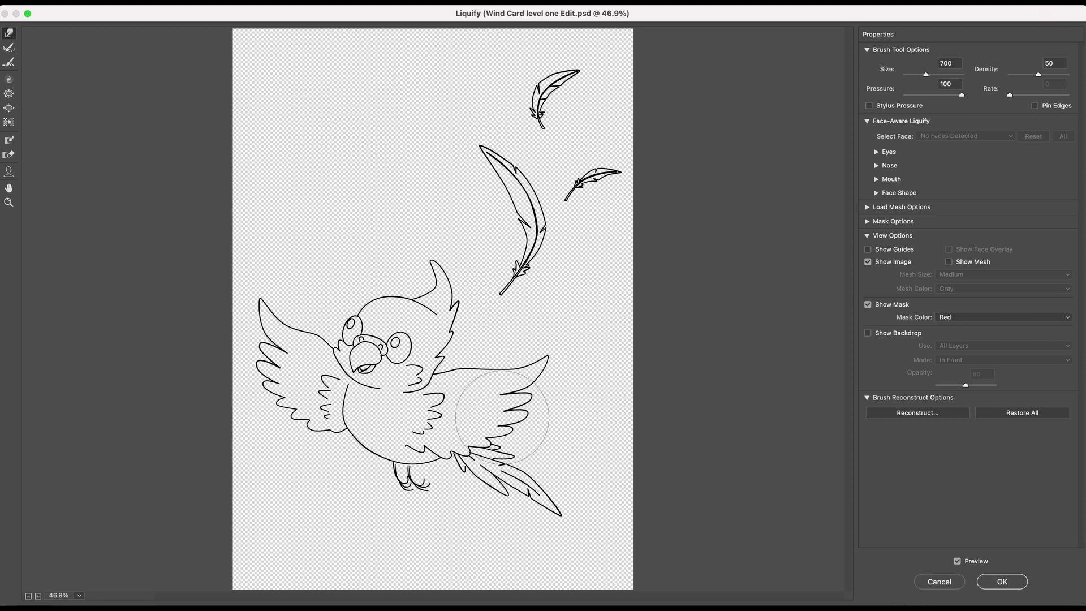
Step: Reduce the Liquify warp brush size to 200
{"action": "key", "text": "bracketleft"}
{"action": "key", "text": "bracketleft"}
{"action": "key", "text": "bracketleft"}
{"action": "key", "text": "bracketleft"}
{"action": "key", "text": "bracketleft"}
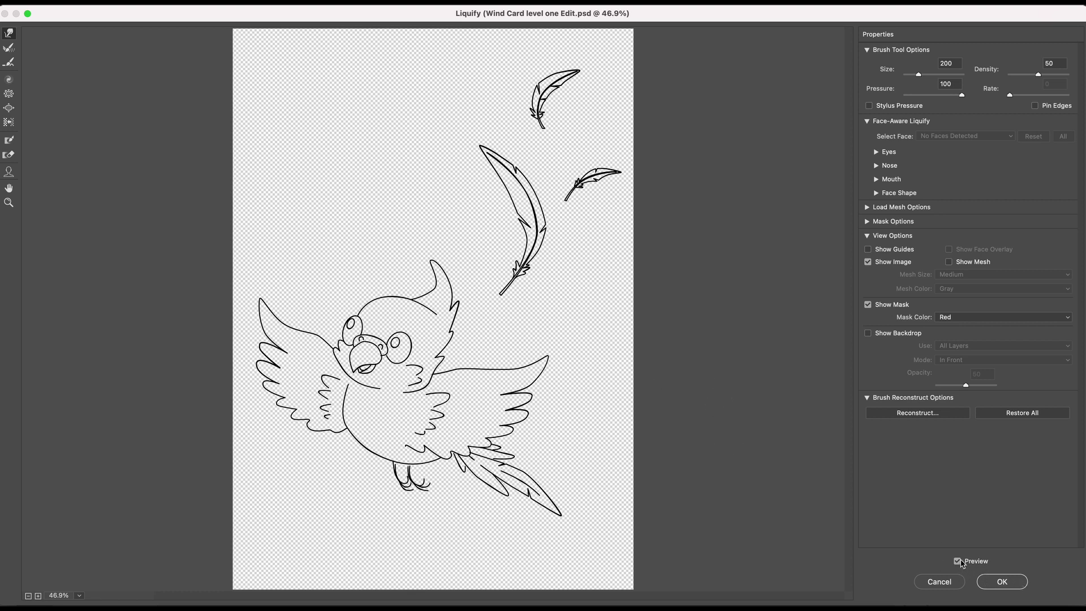
Step: Toggle the Liquify preview off and on to compare the line art before and after warping
{"action": "left_click", "coordinate": [957, 562]}
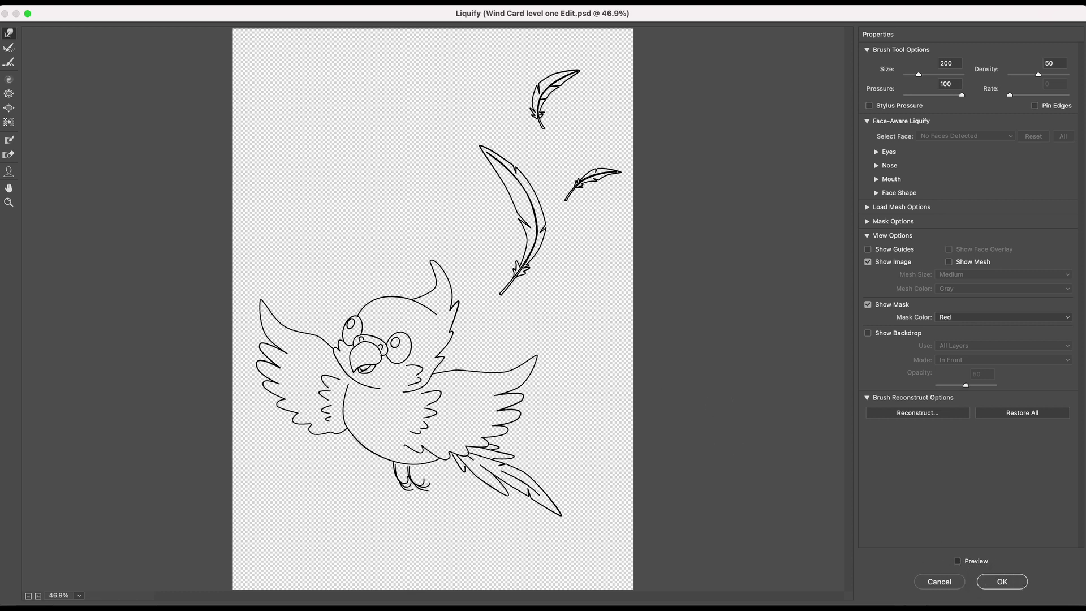
{"action": "left_click", "coordinate": [956, 562]}
{"action": "left_click", "coordinate": [956, 562]}
{"action": "left_click", "coordinate": [956, 562]}
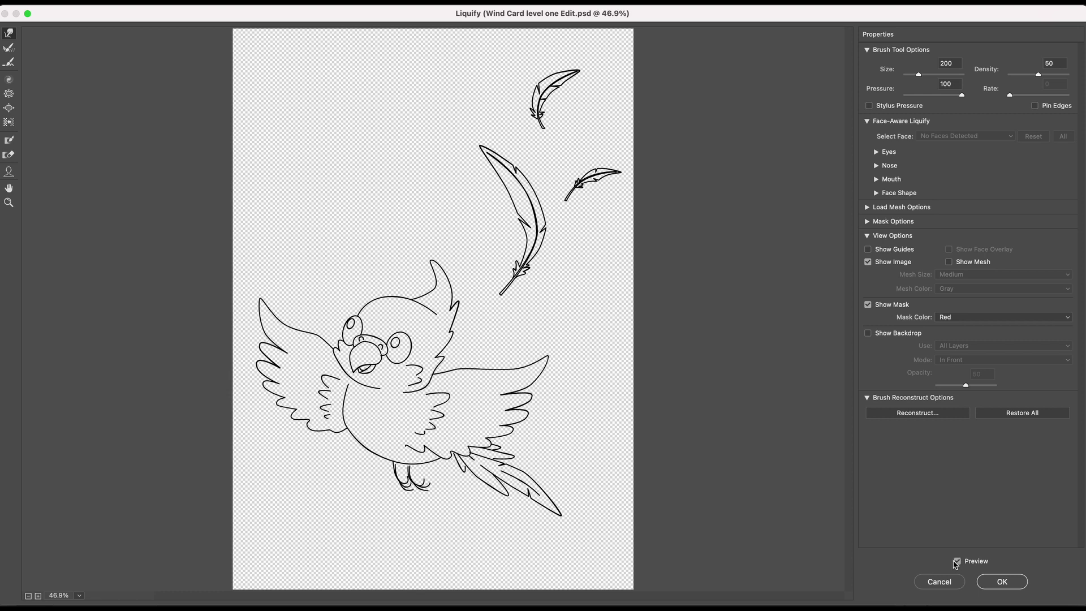
{"action": "left_click", "coordinate": [956, 562]}
{"action": "left_click", "coordinate": [957, 562]}
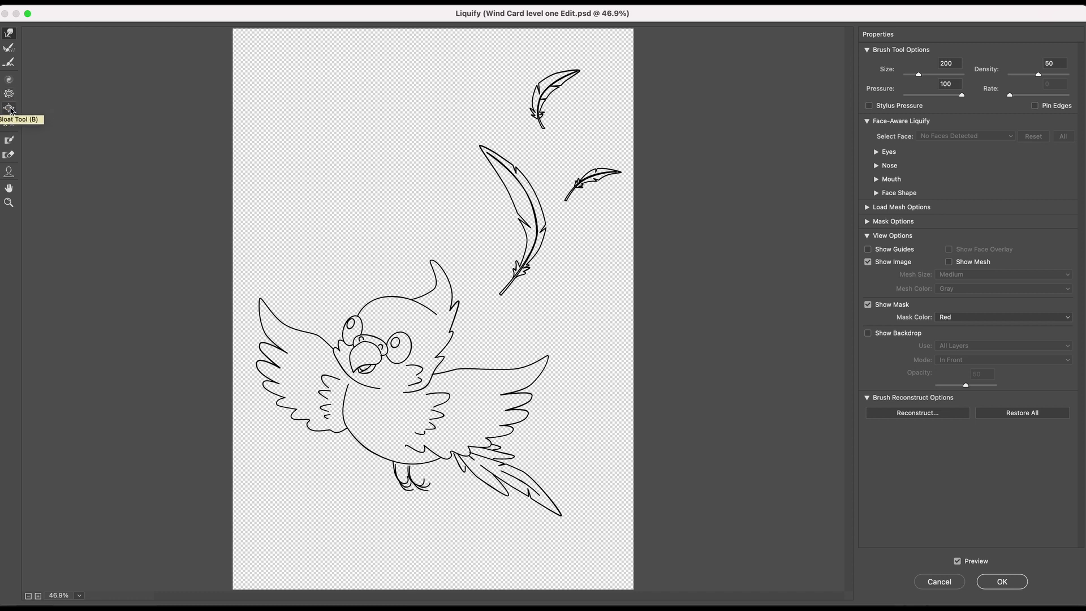
Step: Switch to the Pucker tool in Liquify and enlarge its brush well beyond size 100
{"action": "left_click", "coordinate": [9, 93]}
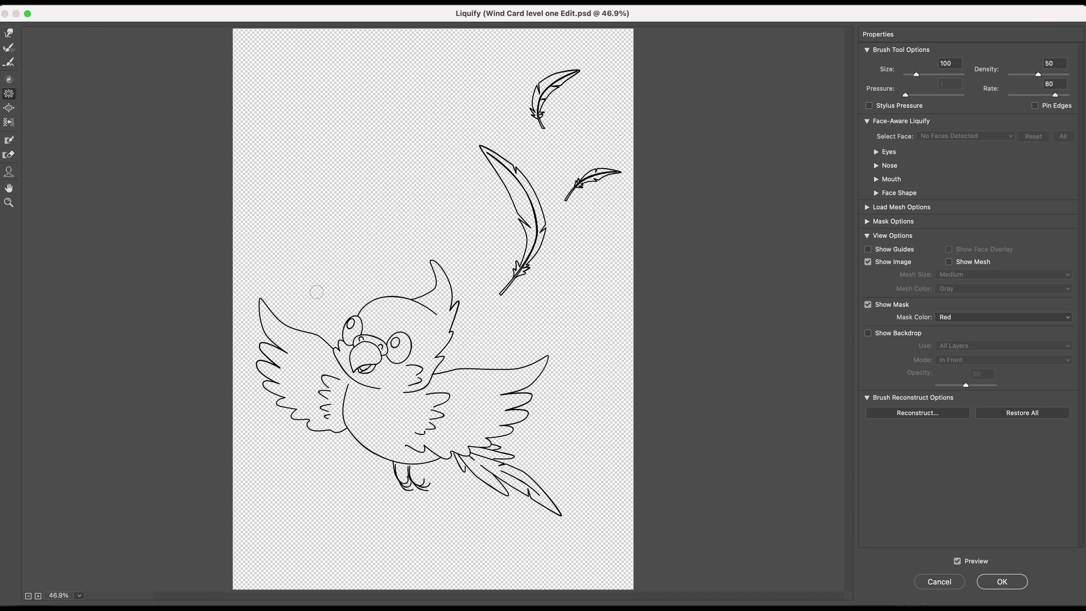
{"action": "key", "text": "bracketright"}
{"action": "key", "text": "bracketright"}
{"action": "key", "text": "bracketright"}
{"action": "key", "text": "bracketright"}
{"action": "key", "text": "bracketright"}
{"action": "key", "text": "bracketright"}
{"action": "key", "text": "bracketright"}
{"action": "key", "text": "bracketright"}
{"action": "key", "text": "bracketright"}
{"action": "key", "text": "bracketright"}
{"action": "key", "text": "bracketright"}
{"action": "key", "text": "bracketright"}
Step: Apply the Liquify changes to the line art and stop recording the action
{"action": "left_click", "coordinate": [1002, 584]}
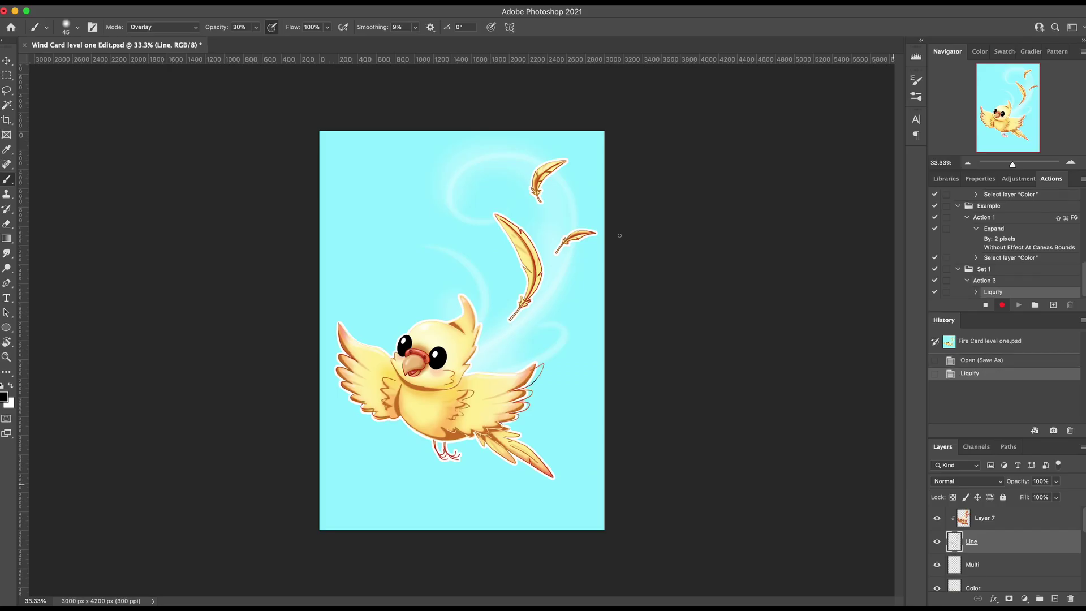
{"action": "left_click", "coordinate": [986, 306]}
Step: Check what Layer 7 contributes by toggling its visibility, and play the recorded Liquify action on it
{"action": "key", "text": "super+plus"}
{"action": "key", "text": "super+plus"}
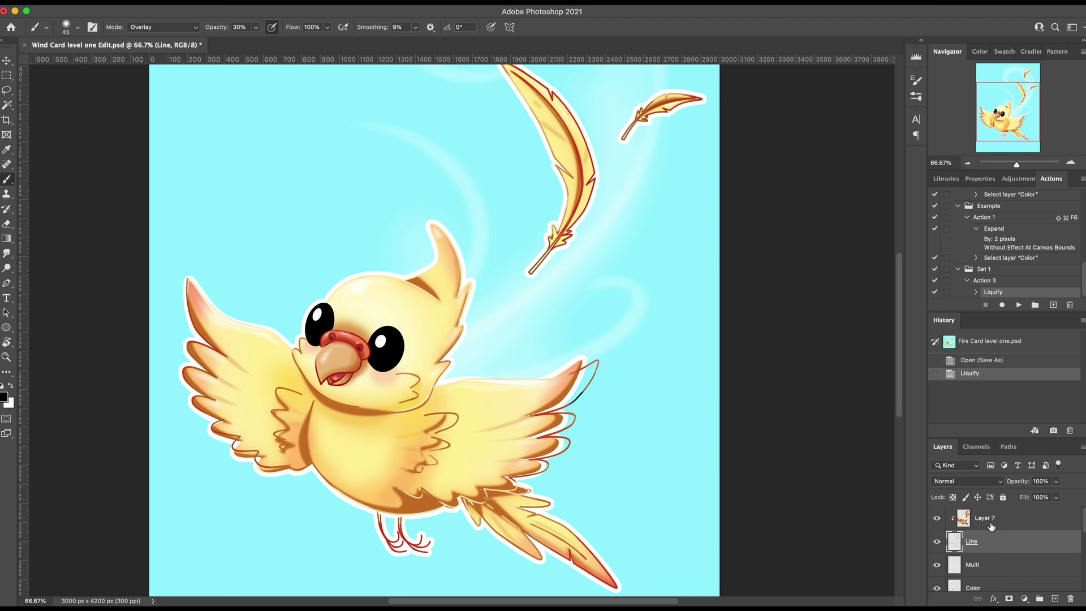
{"action": "left_click", "coordinate": [1016, 525]}
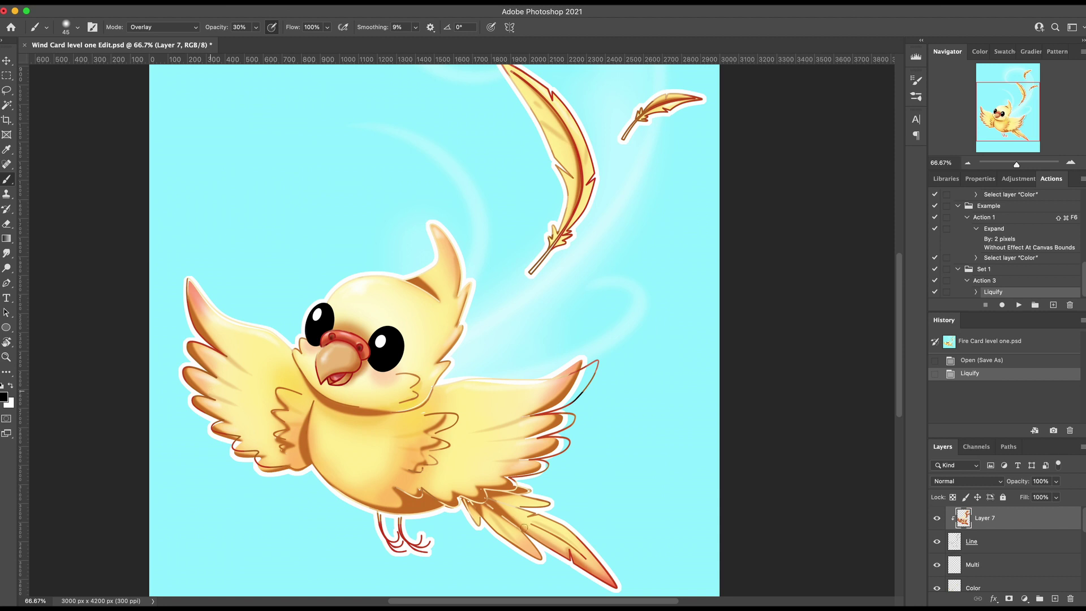
{"action": "left_click", "coordinate": [936, 519]}
{"action": "left_click", "coordinate": [936, 519]}
{"action": "left_click", "coordinate": [936, 519]}
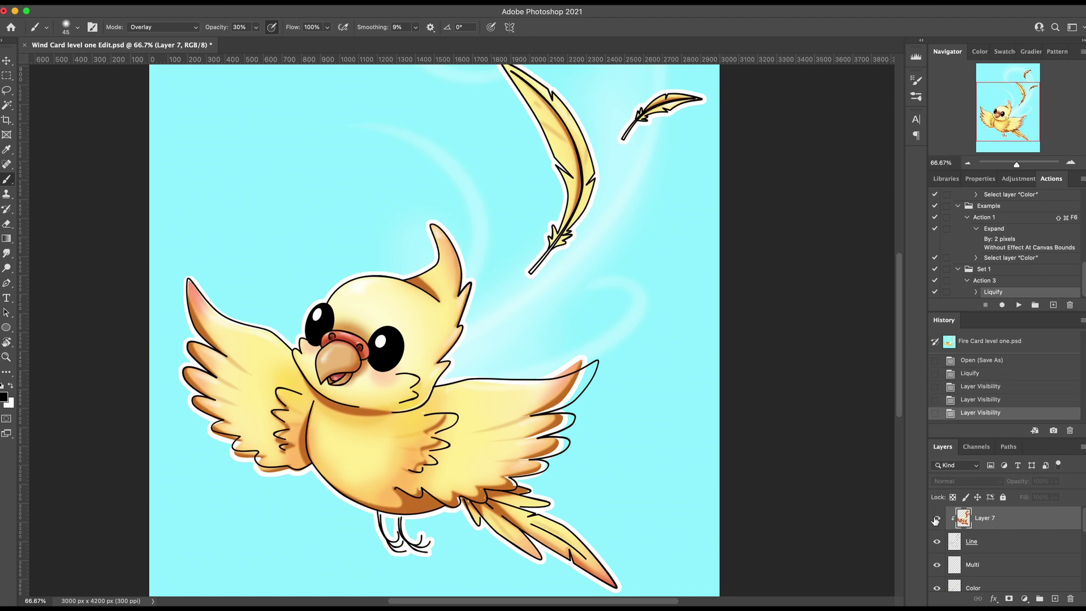
{"action": "left_click", "coordinate": [936, 519]}
{"action": "left_click", "coordinate": [936, 519]}
{"action": "left_click", "coordinate": [936, 519]}
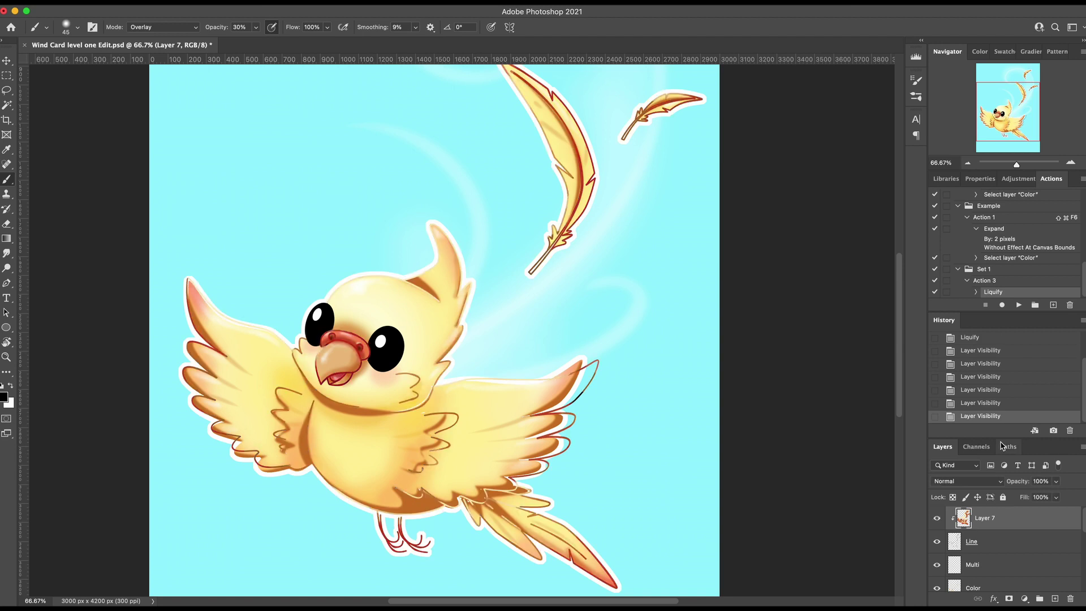
{"action": "left_click", "coordinate": [988, 280]}
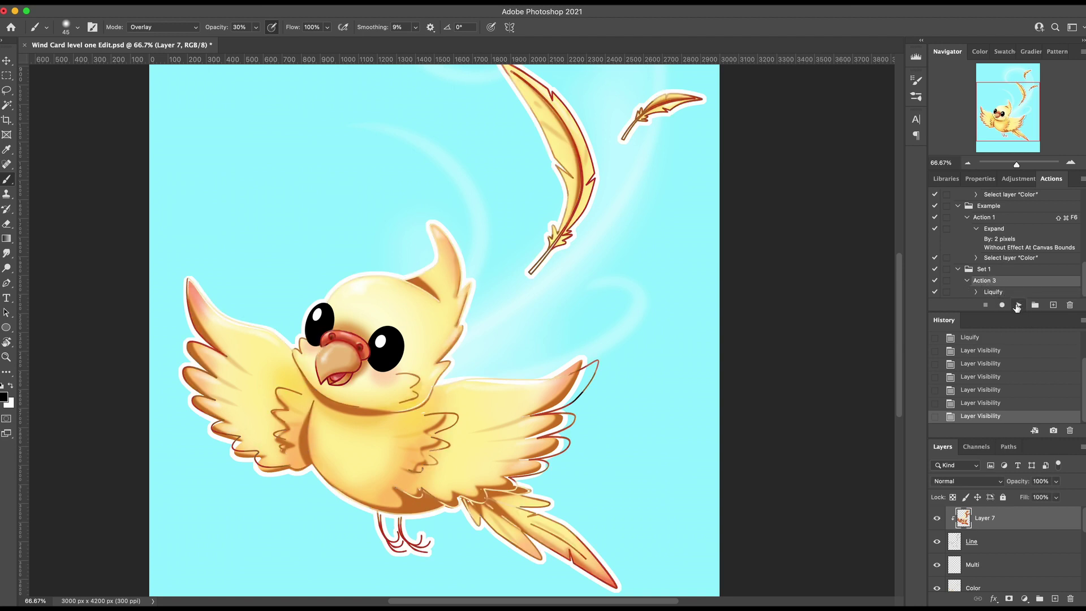
{"action": "left_click", "coordinate": [1018, 305]}
Step: Check the Multi layer by toggling its visibility, and play the recorded Liquify action on it
{"action": "scroll", "coordinate": [988, 552], "scroll_direction": "down", "scroll_amount": 1}
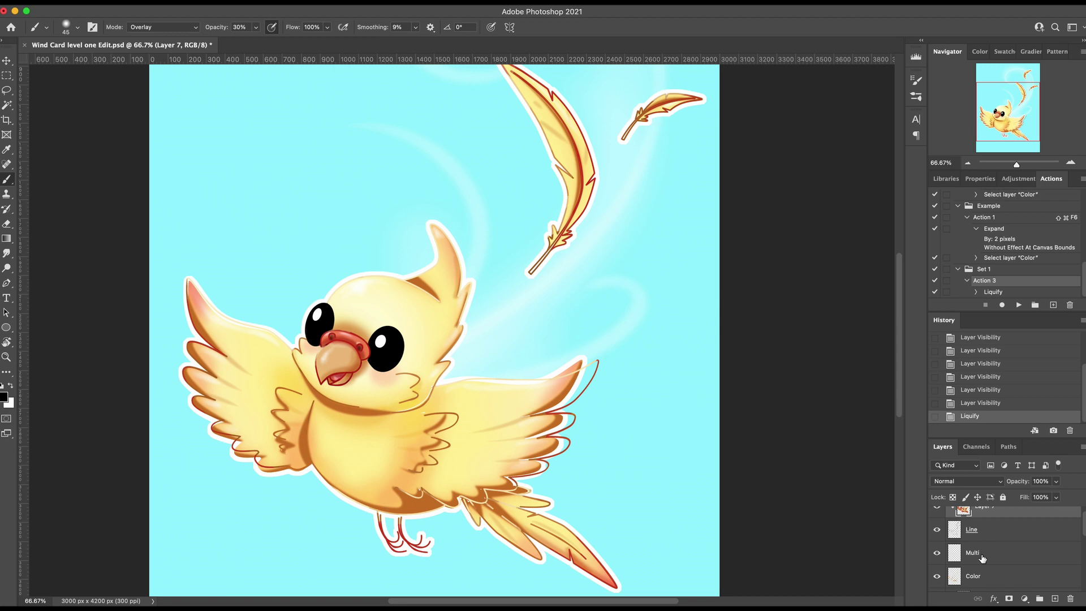
{"action": "left_click", "coordinate": [962, 556]}
{"action": "left_click", "coordinate": [938, 554]}
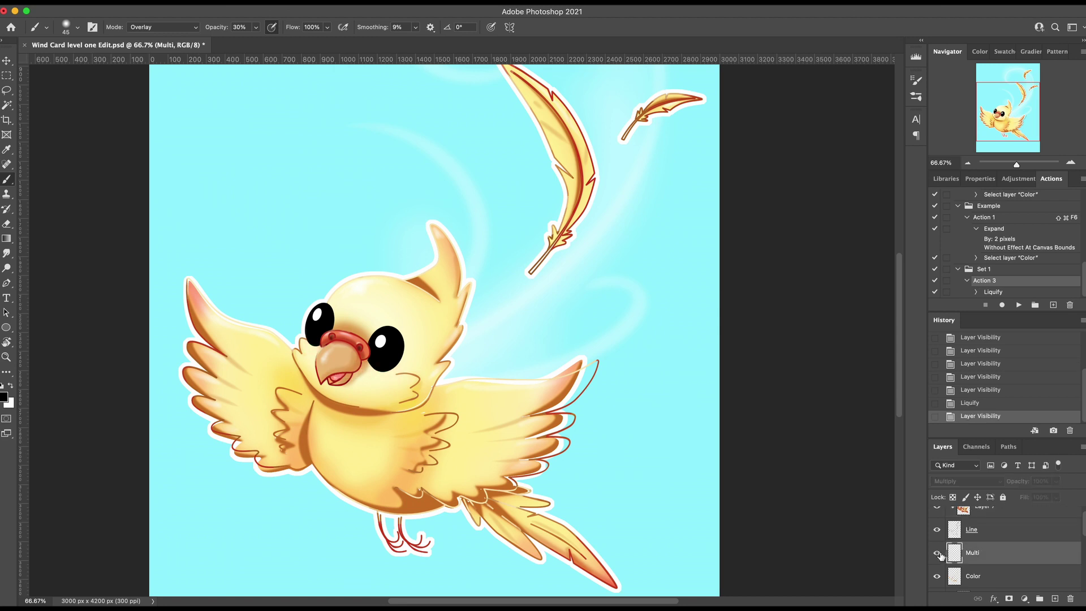
{"action": "left_click", "coordinate": [938, 554]}
{"action": "left_click", "coordinate": [938, 554]}
{"action": "left_click", "coordinate": [938, 555]}
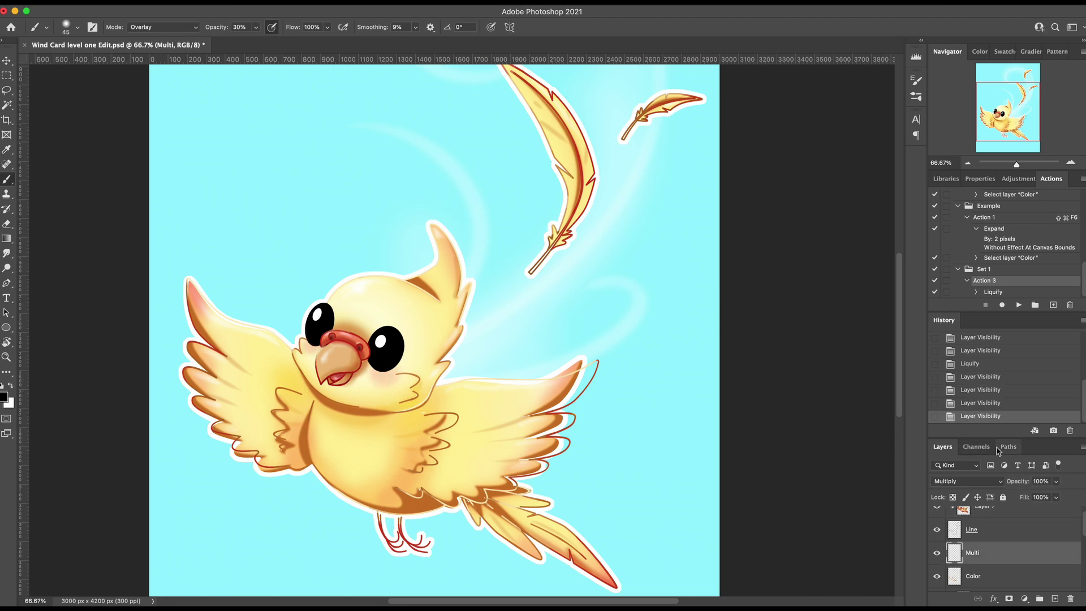
{"action": "left_click", "coordinate": [1019, 305]}
Step: Check the Color layer by toggling its visibility, and play the recorded Liquify action on it
{"action": "scroll", "coordinate": [1022, 557], "scroll_direction": "down", "scroll_amount": 1}
{"action": "left_click", "coordinate": [999, 567]}
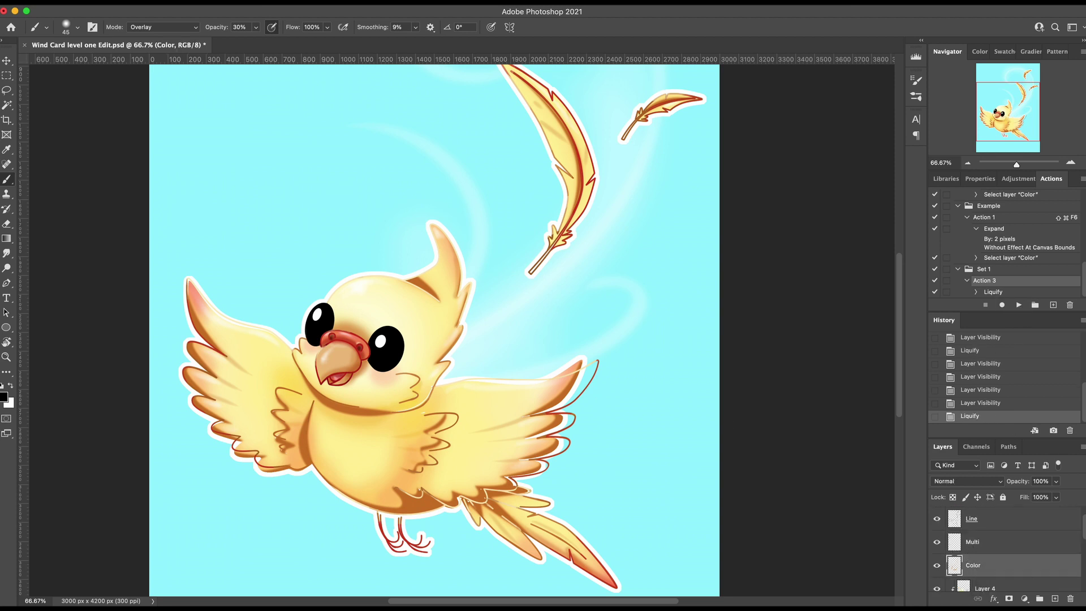
{"action": "left_click", "coordinate": [935, 565]}
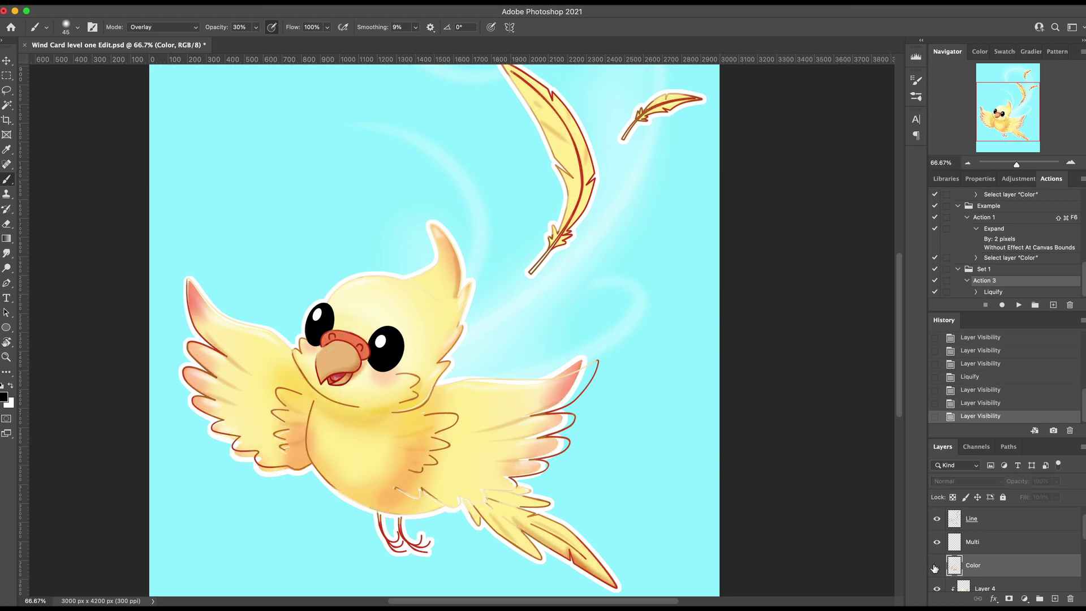
{"action": "left_click", "coordinate": [935, 566]}
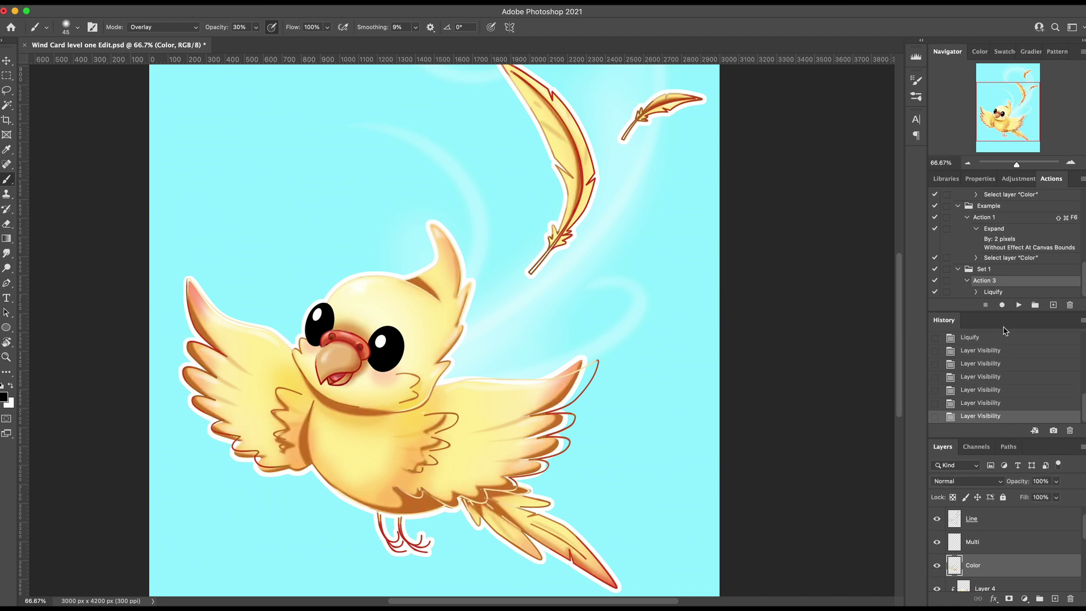
{"action": "left_click", "coordinate": [1019, 306]}
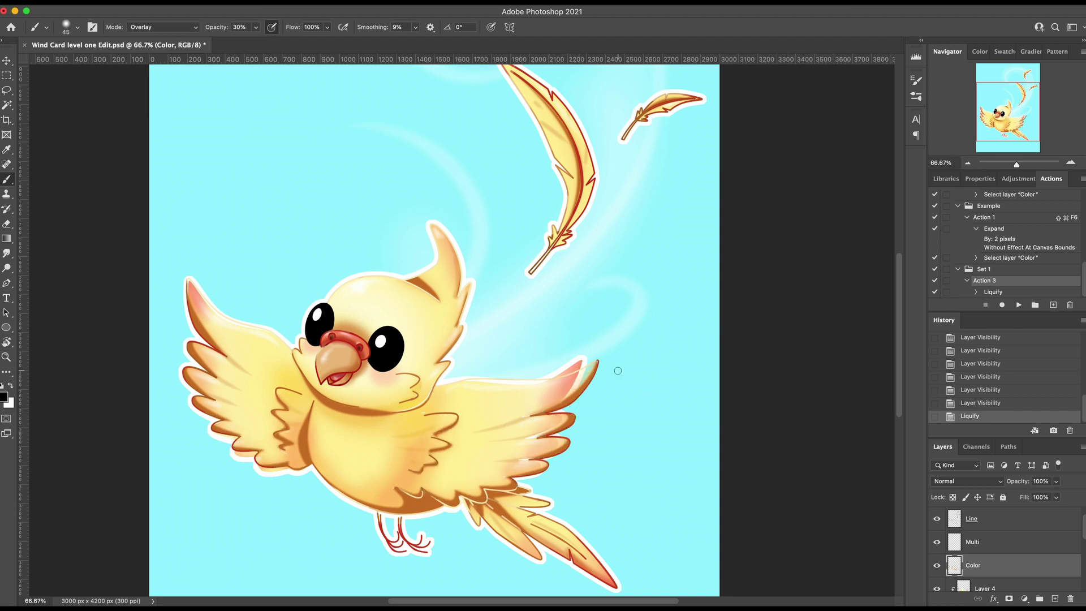
Step: Check what Layer 4 contributes by toggling its visibility, and play the recorded Liquify action on it
{"action": "left_click", "coordinate": [956, 589]}
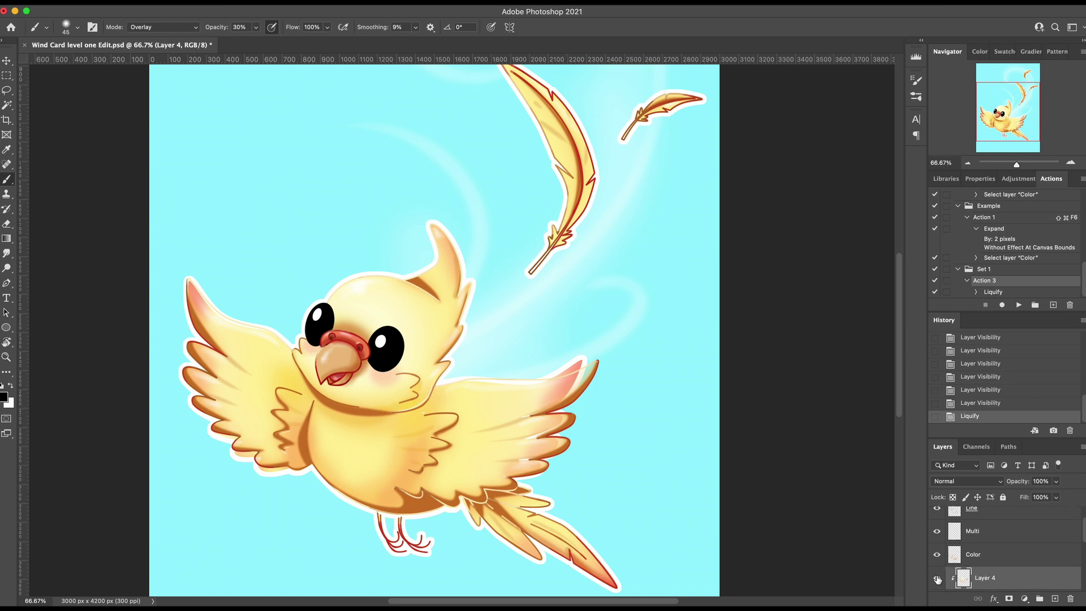
{"action": "left_click", "coordinate": [940, 580]}
{"action": "left_click", "coordinate": [939, 579]}
{"action": "left_click", "coordinate": [938, 580]}
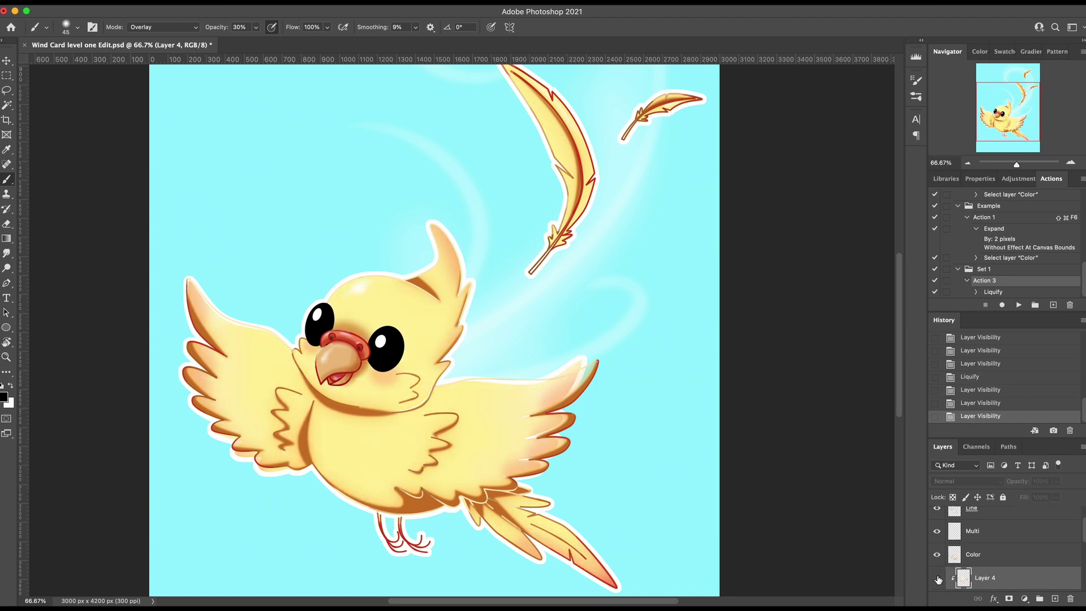
{"action": "left_click", "coordinate": [939, 579]}
{"action": "scroll", "coordinate": [972, 580], "scroll_direction": "down", "scroll_amount": 1}
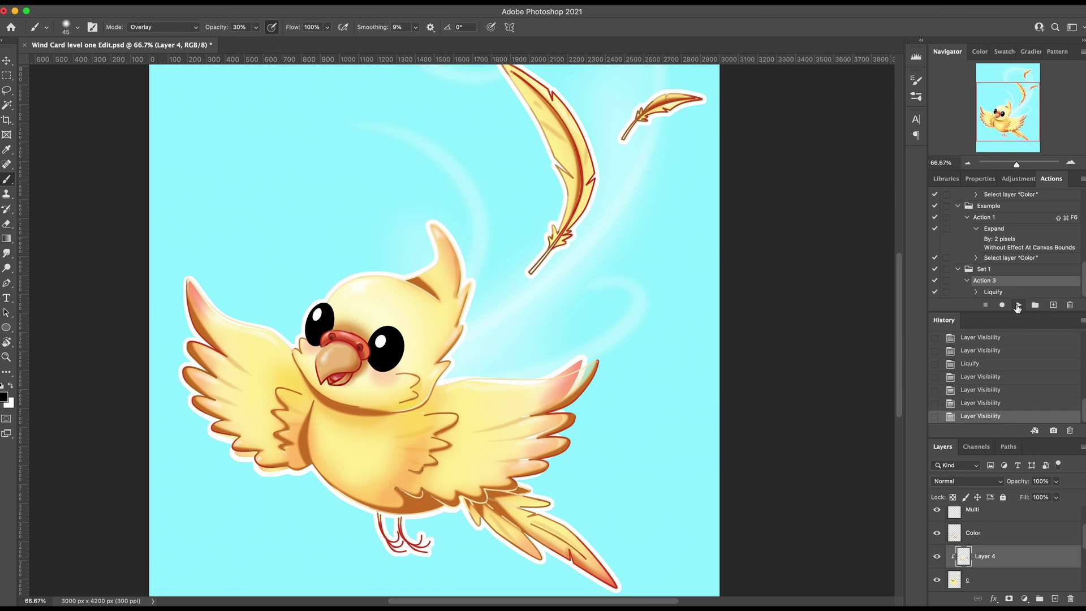
{"action": "left_click", "coordinate": [1018, 306]}
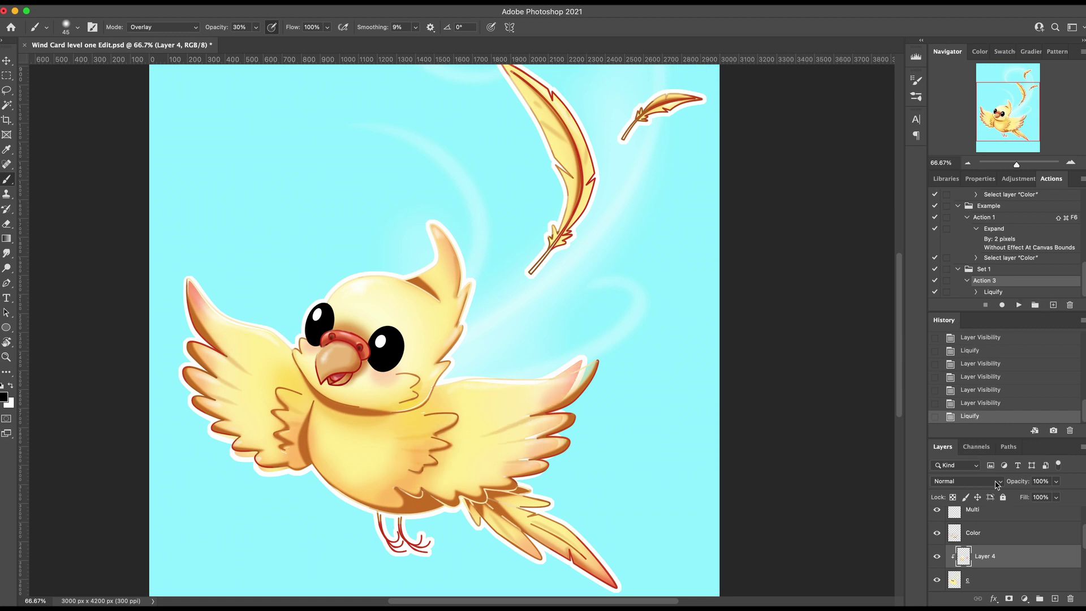
Step: Select the bird's base color layer "c" and play the recorded Liquify action on it
{"action": "scroll", "coordinate": [995, 544], "scroll_direction": "down", "scroll_amount": 2}
{"action": "left_click", "coordinate": [990, 536]}
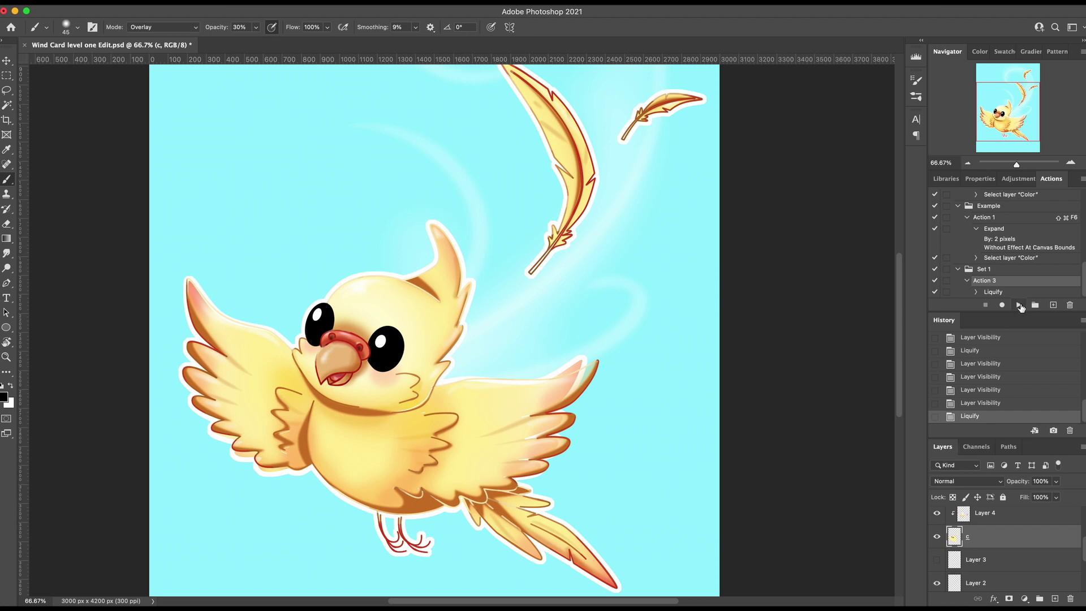
{"action": "left_click", "coordinate": [1019, 306]}
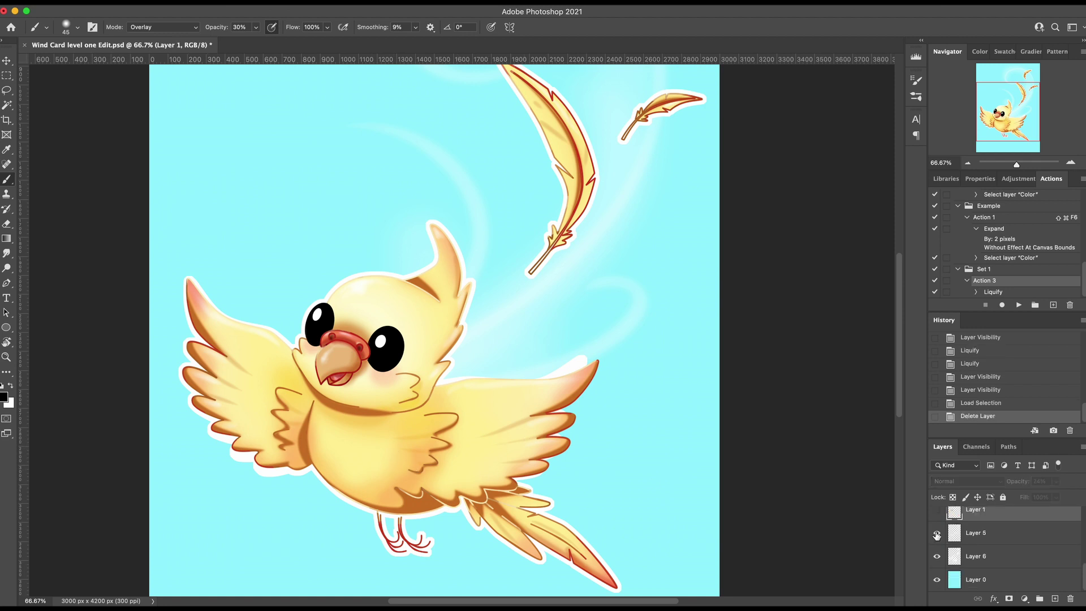
Step: Check what Layer 5 contributes to the artwork by toggling its visibility off and on
{"action": "left_click", "coordinate": [936, 533]}
{"action": "left_click", "coordinate": [937, 534]}
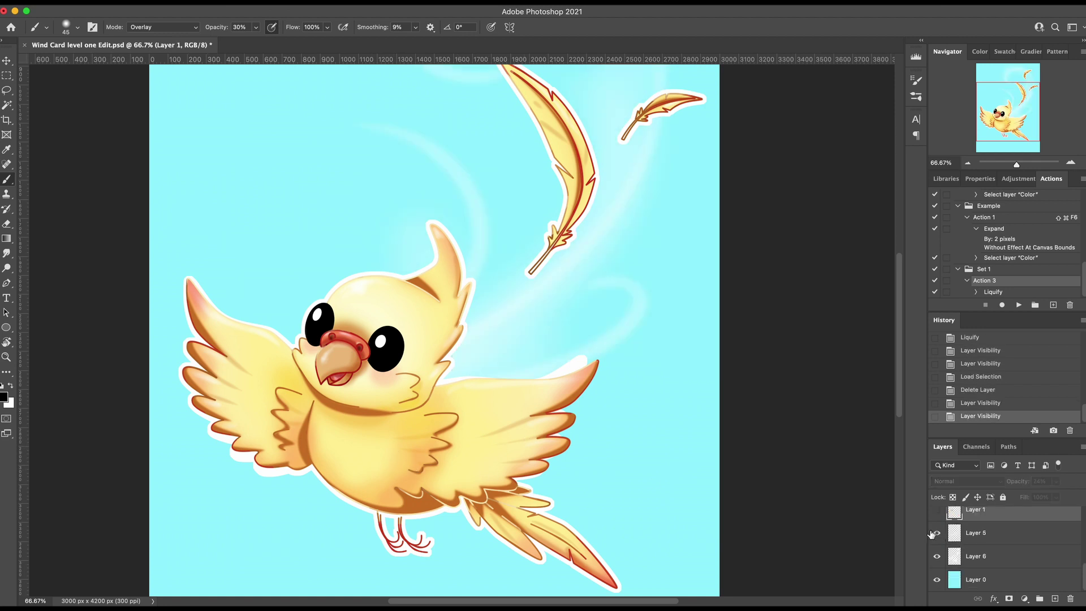
{"action": "left_click", "coordinate": [936, 533]}
{"action": "left_click", "coordinate": [937, 533]}
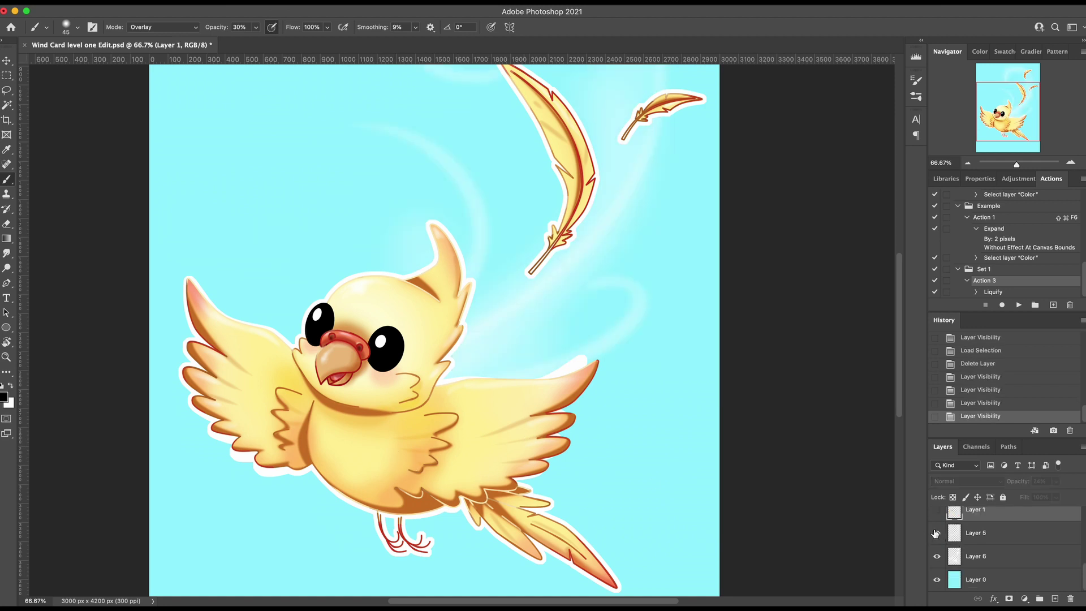
Step: Check what Layer 6 contributes by toggling its visibility, and play the recorded Liquify action on it
{"action": "left_click", "coordinate": [990, 564]}
{"action": "left_click", "coordinate": [938, 557]}
{"action": "left_click", "coordinate": [938, 557]}
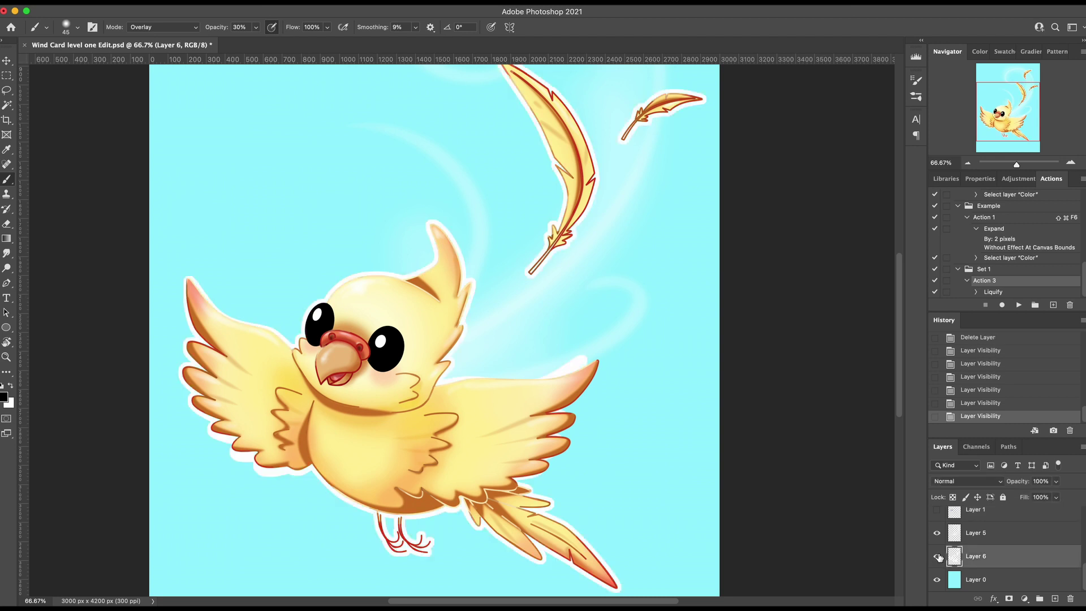
{"action": "left_click", "coordinate": [940, 558]}
{"action": "left_click", "coordinate": [938, 557]}
{"action": "left_click", "coordinate": [1019, 307]}
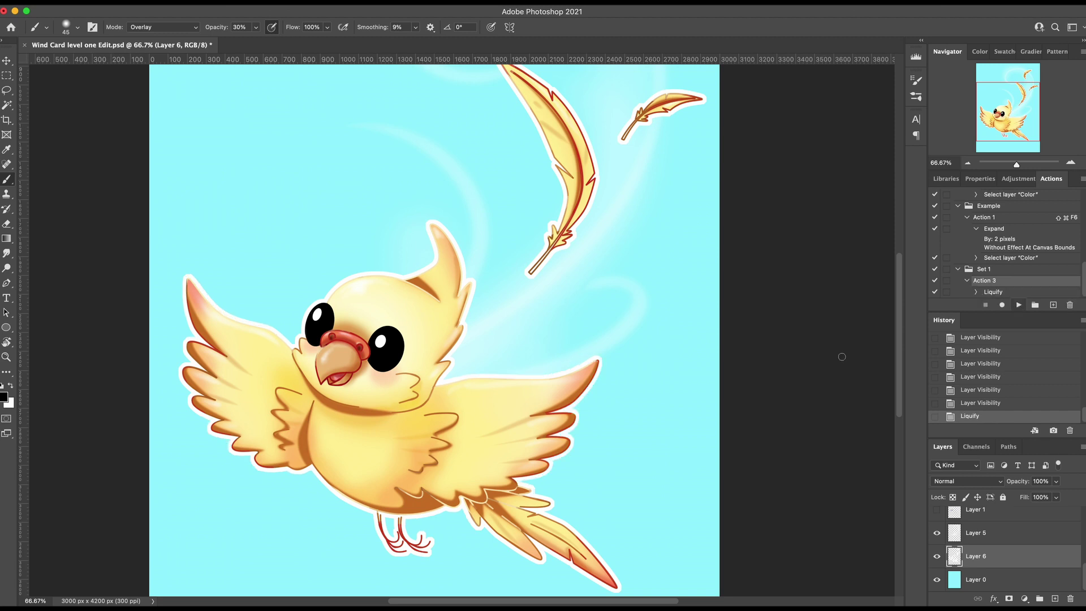
Step: Compare the whole artwork before and after warping by reverting to the opening history snapshot and returning to the latest Liquify state
{"action": "key", "text": "super+minus"}
{"action": "key", "text": "super+minus"}
{"action": "key", "text": "super+equal"}
{"action": "scroll", "coordinate": [989, 368], "scroll_direction": "up", "scroll_amount": 10}
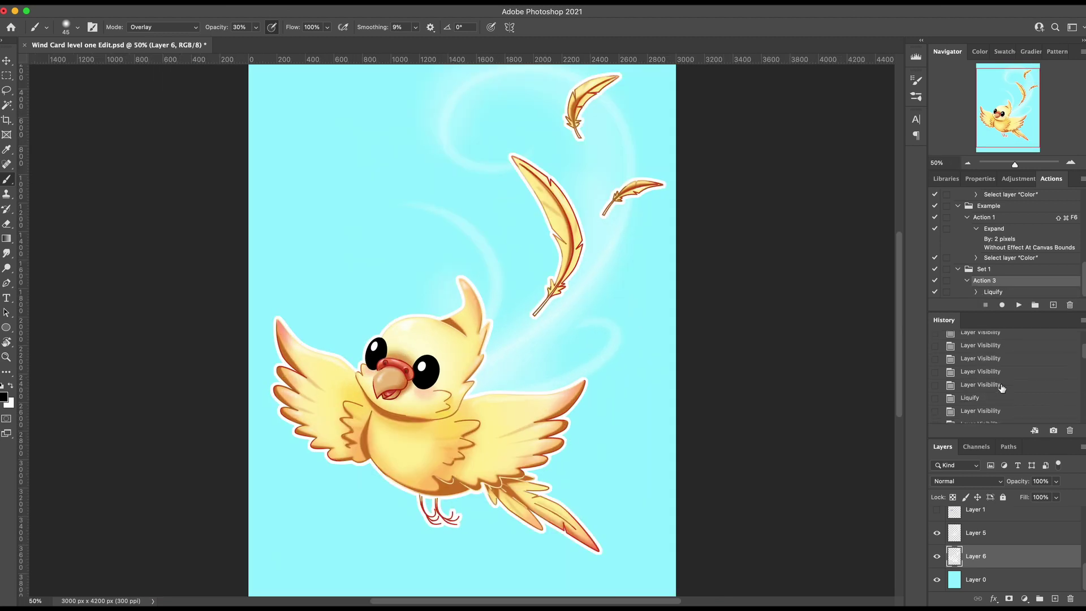
{"action": "left_click", "coordinate": [989, 344]}
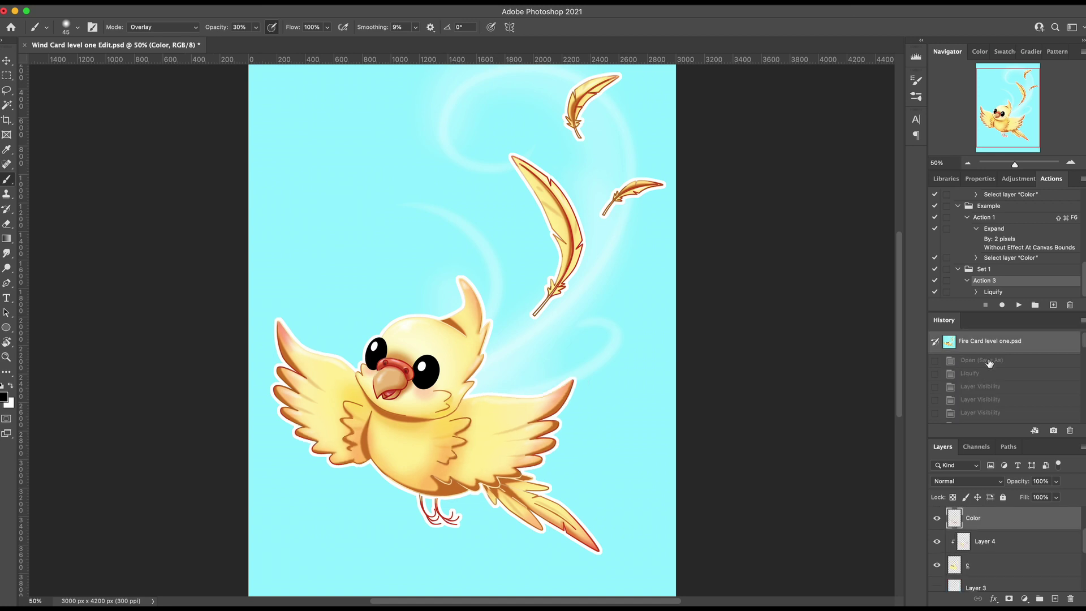
{"action": "scroll", "coordinate": [989, 388], "scroll_direction": "down", "scroll_amount": 5}
{"action": "left_click", "coordinate": [973, 418]}
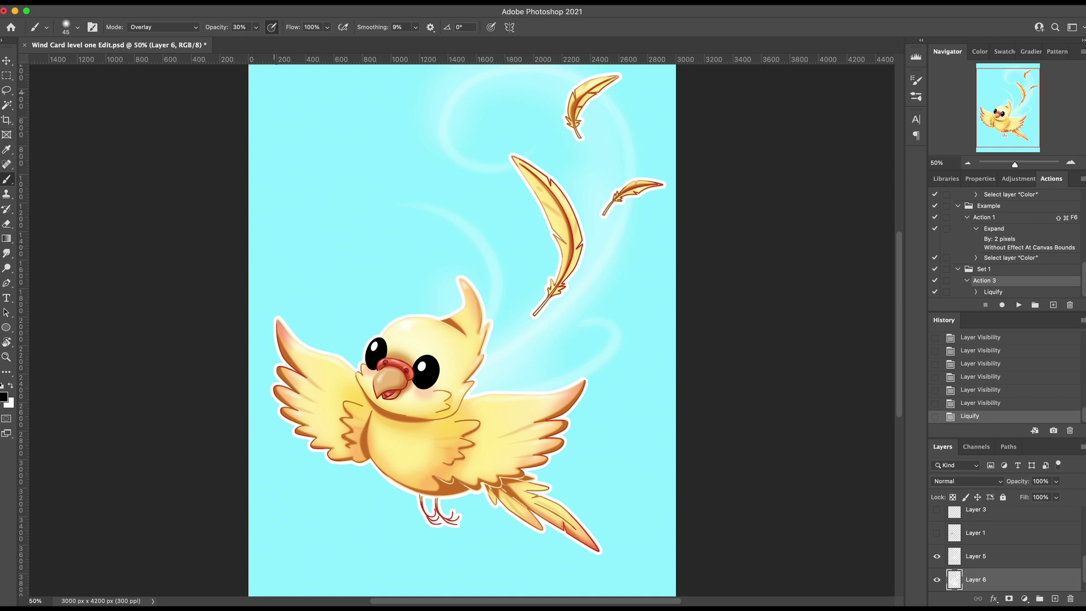
{"action": "key", "text": "super+minus"}
{"action": "key", "text": "super+equal"}
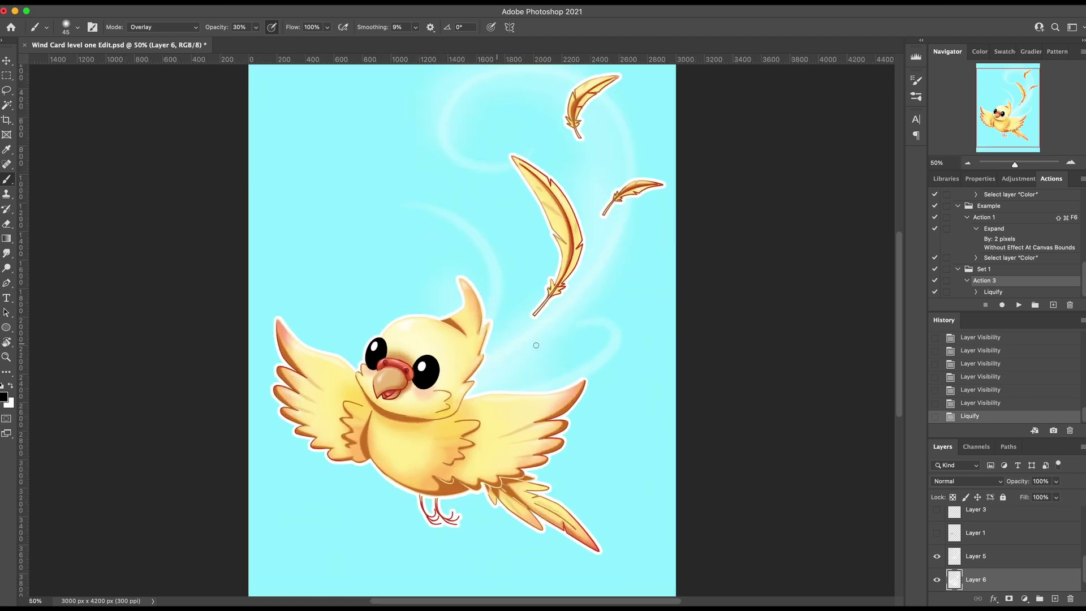